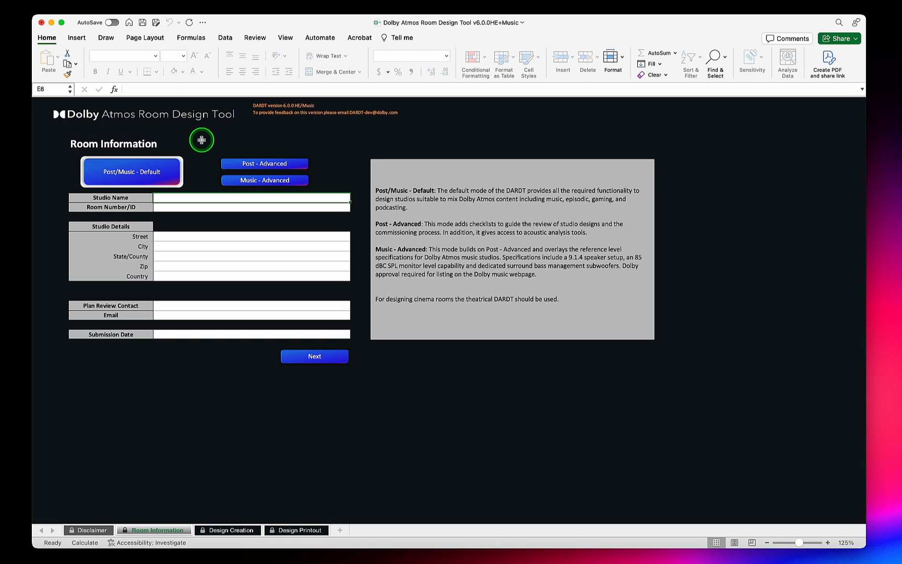
# - Choose Post - Advanced mode and enable the Extra Equipment Entry sheet from Design Creation, opening it briefly before returning
pyautogui.click(240, 164)
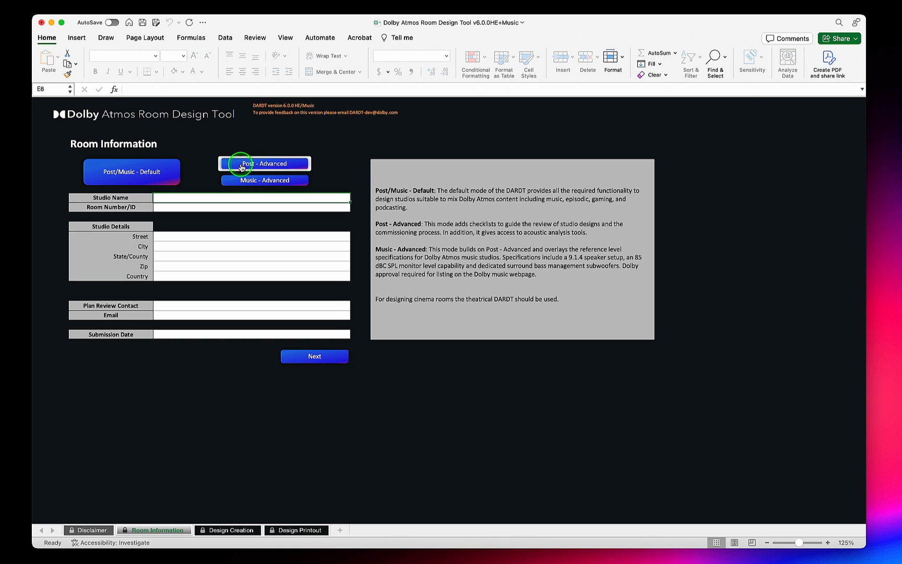
pyautogui.click(231, 528)
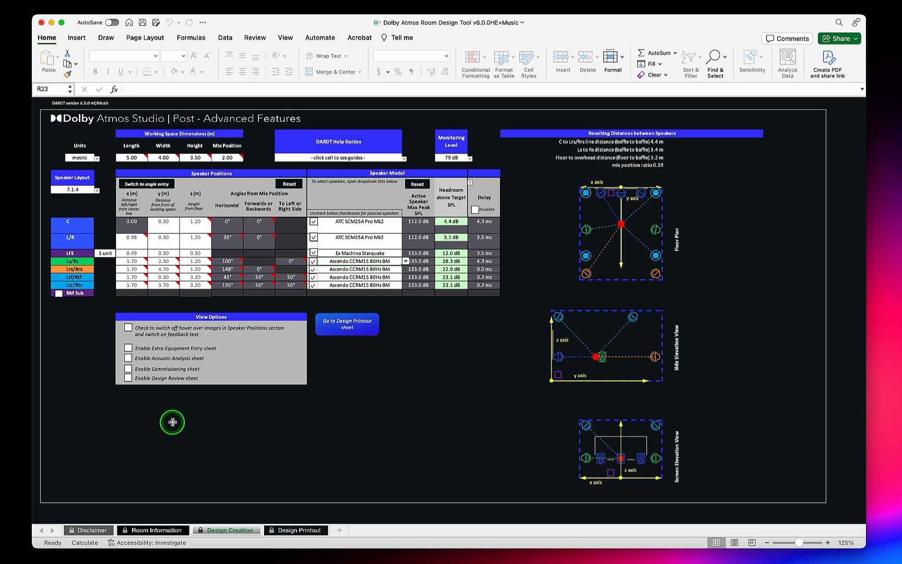
pyautogui.click(128, 348)
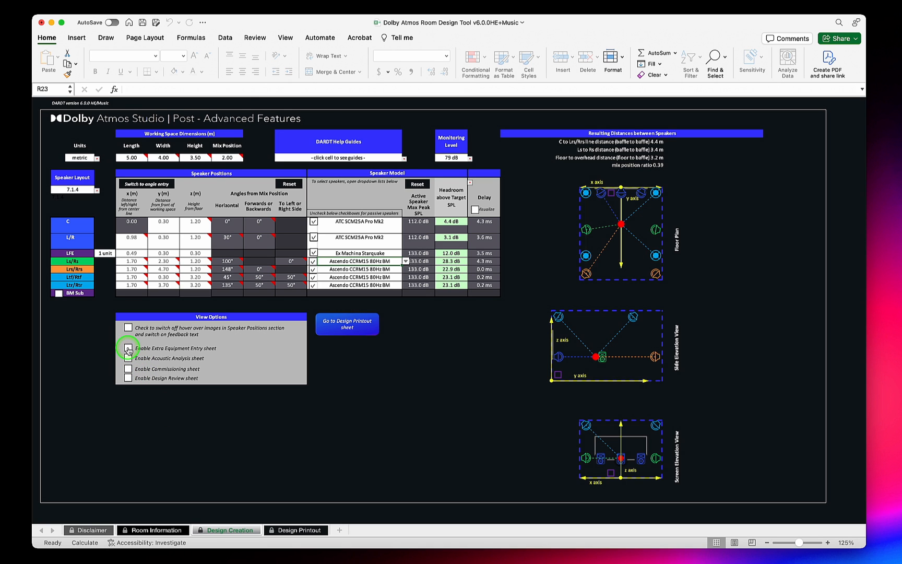
pyautogui.click(360, 530)
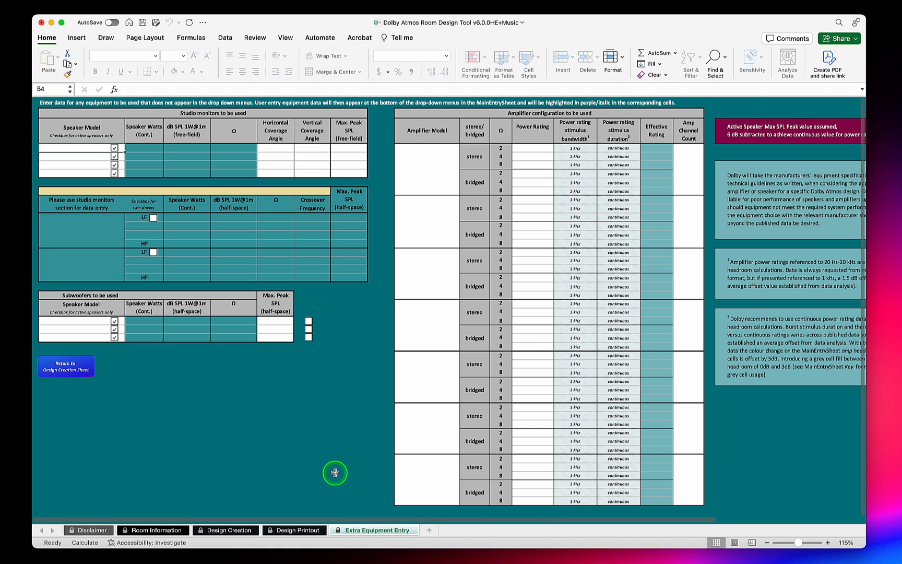
pyautogui.click(66, 366)
# - Enable the Design Review and Commissioning sheets, opening each one and returning to the Design Creation sheet
pyautogui.click(126, 378)
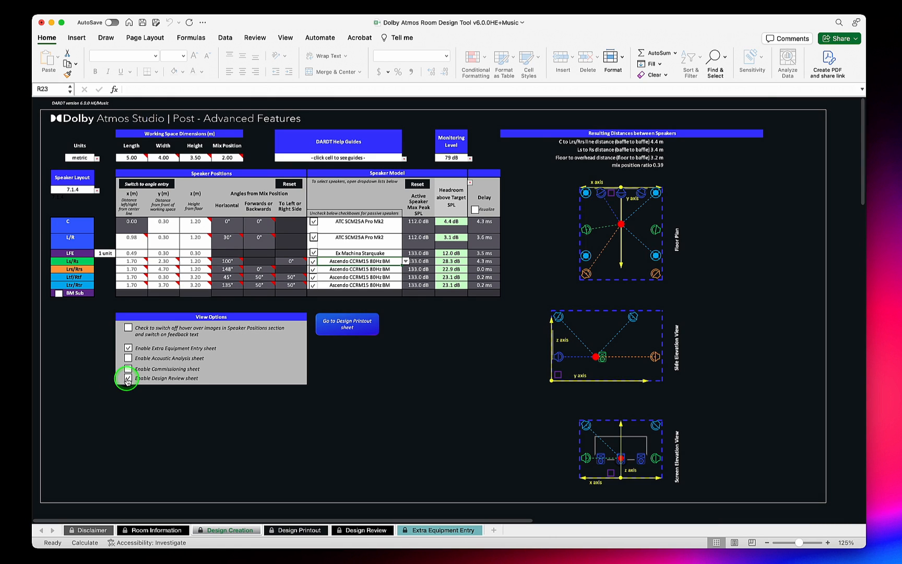
pyautogui.click(372, 531)
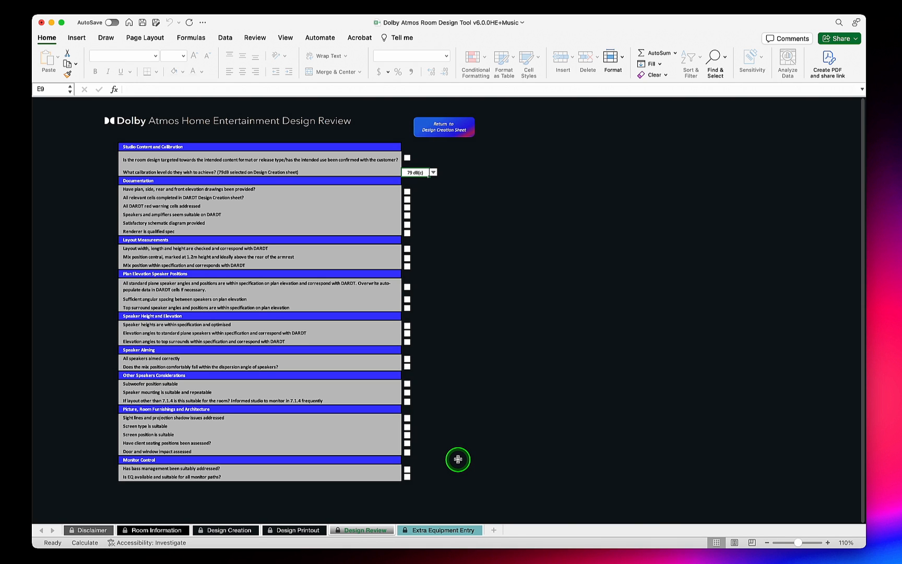
pyautogui.click(444, 126)
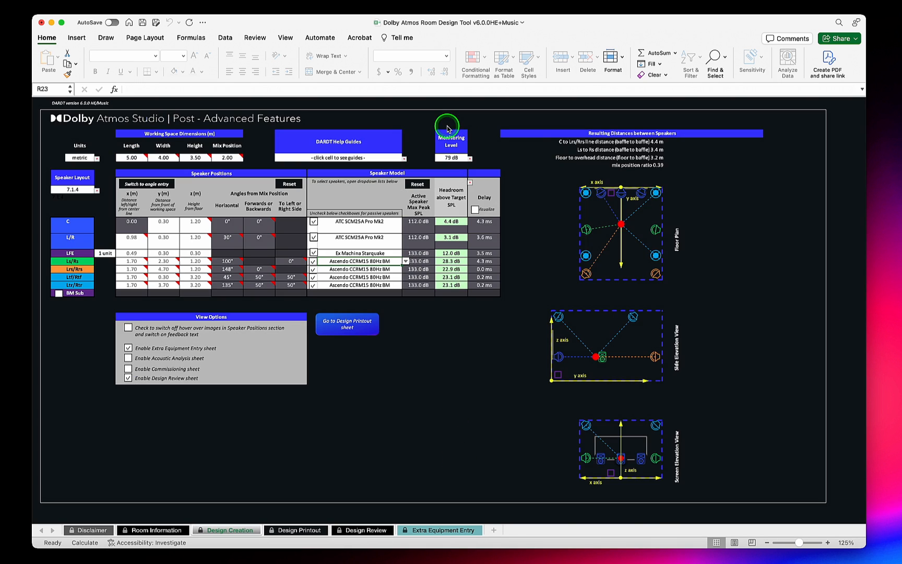
pyautogui.click(128, 369)
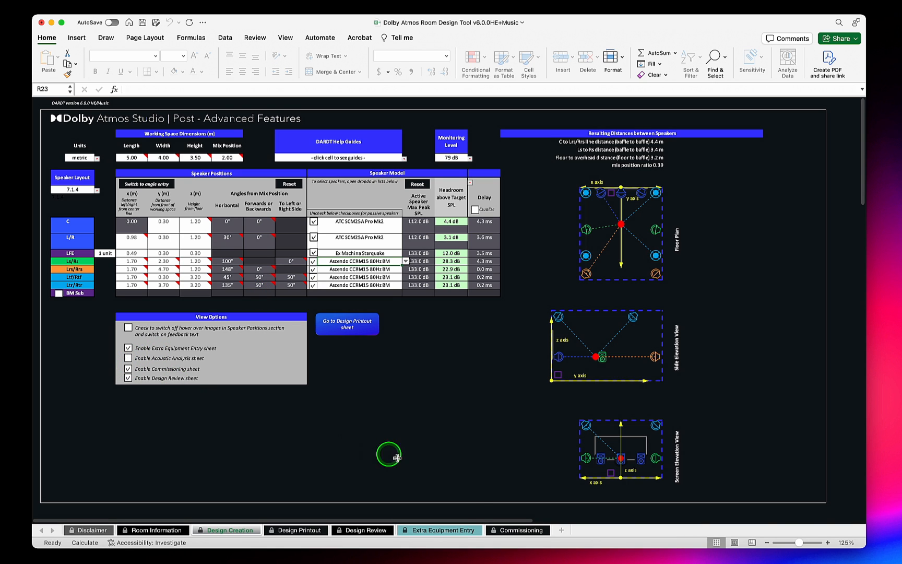
pyautogui.click(499, 531)
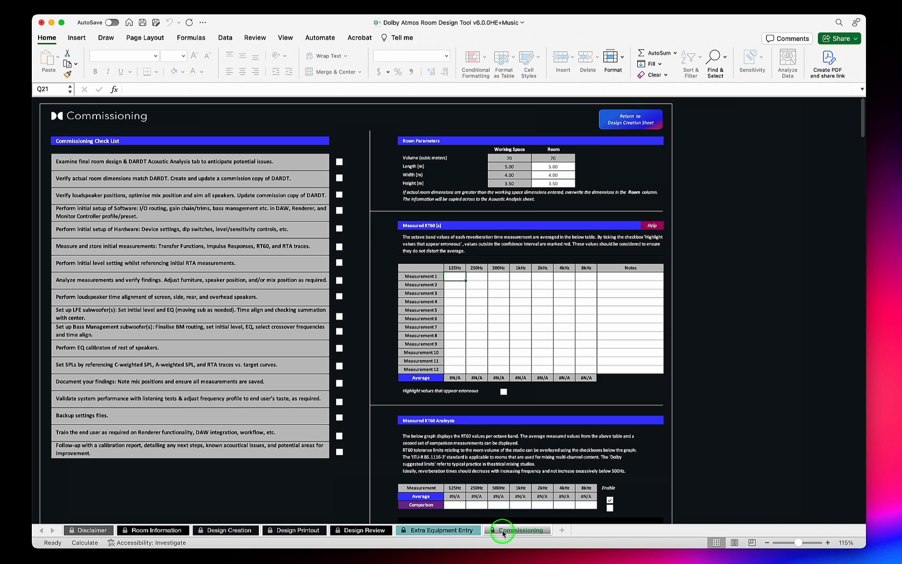
pyautogui.click(638, 124)
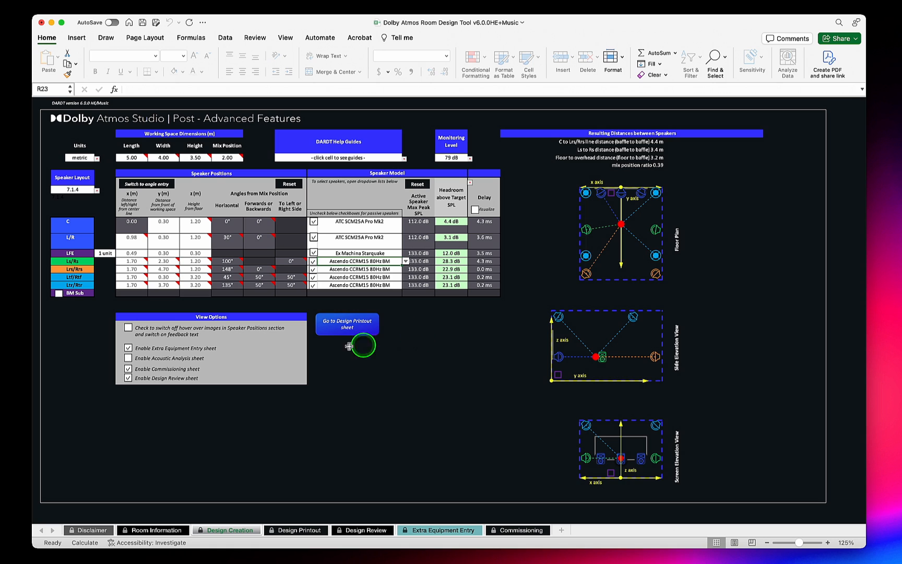
# - Enable the Acoustic Analysis sheet, view it, and return to the Design Creation sheet
pyautogui.click(128, 359)
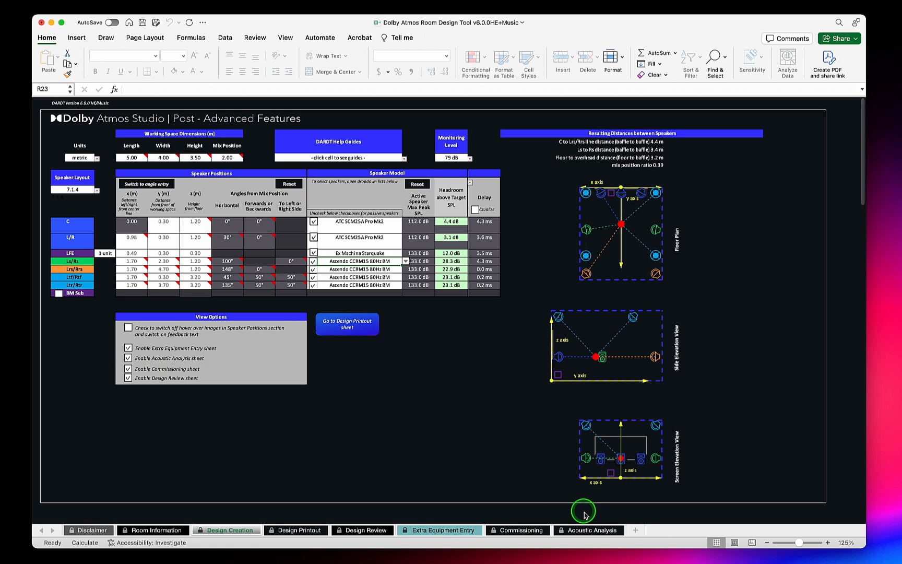
pyautogui.click(586, 529)
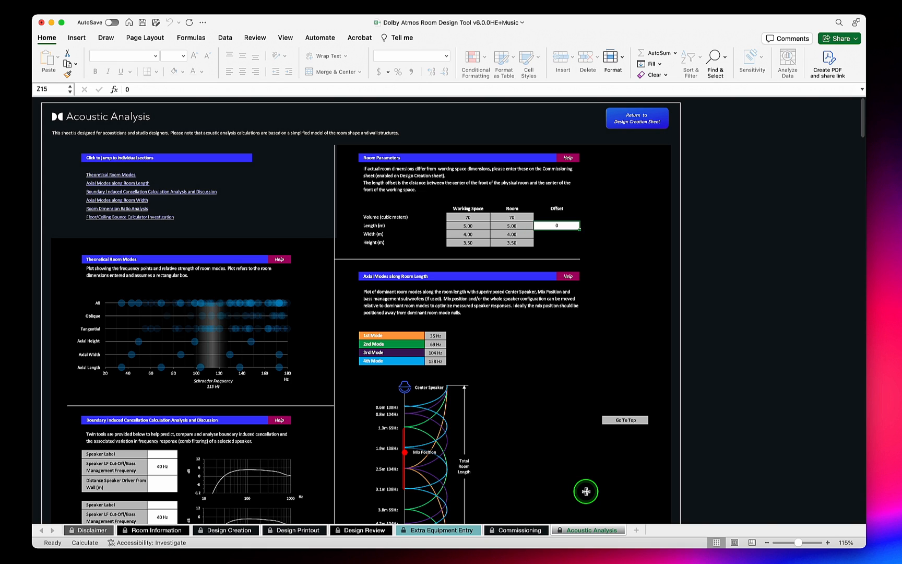
pyautogui.click(637, 119)
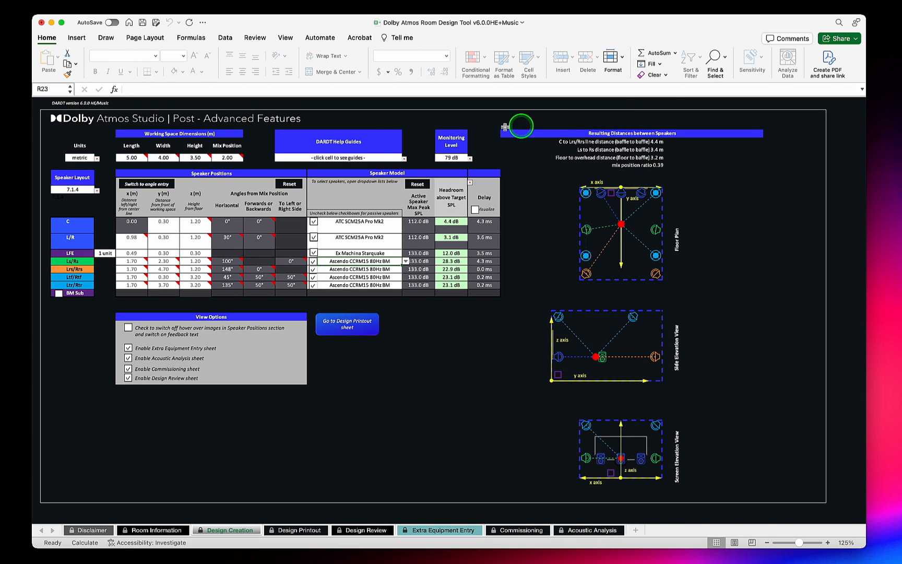
# - Set the speaker layout to Array and enable the Lw/Rw, Ls/Rs1 and Ls/Rs2 speaker pairs
pyautogui.click(89, 190)
pyautogui.click(98, 190)
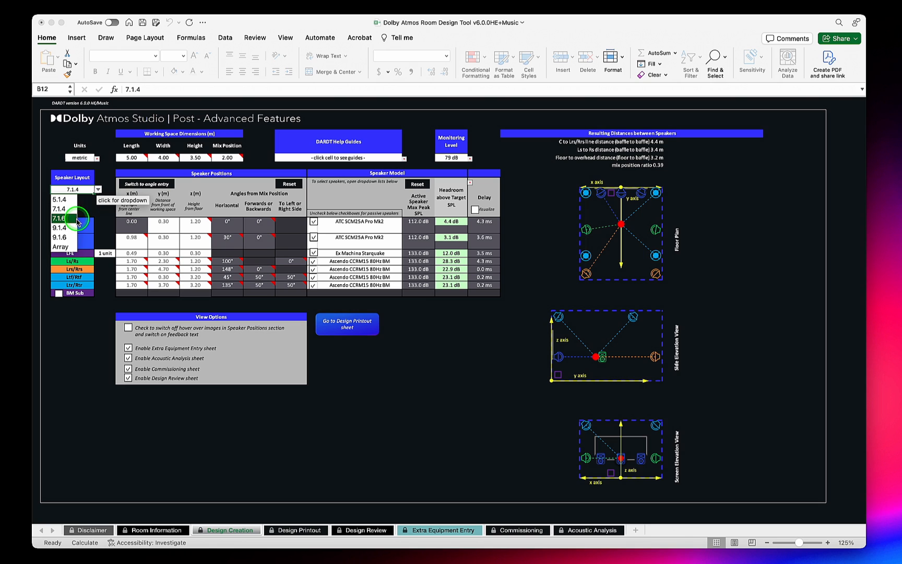
pyautogui.click(69, 248)
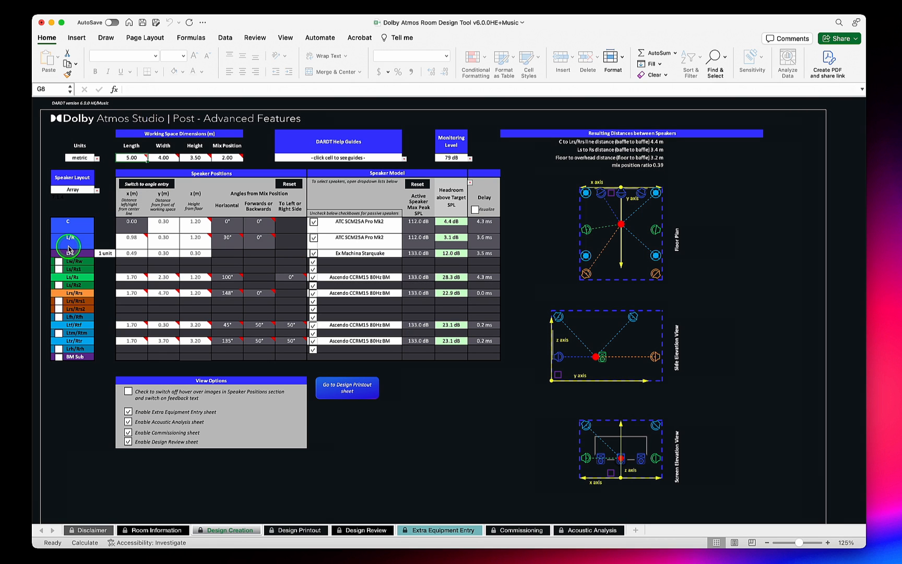
pyautogui.click(59, 261)
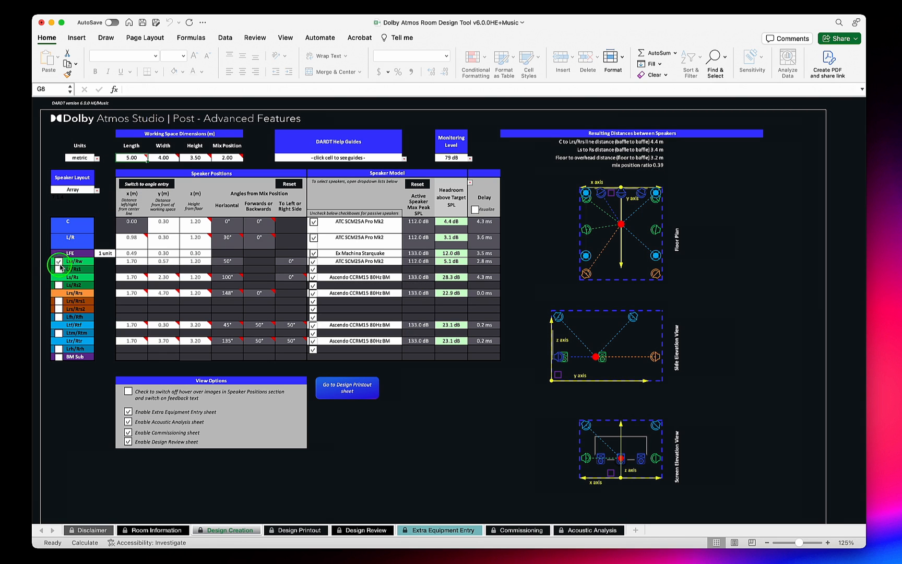
pyautogui.click(59, 270)
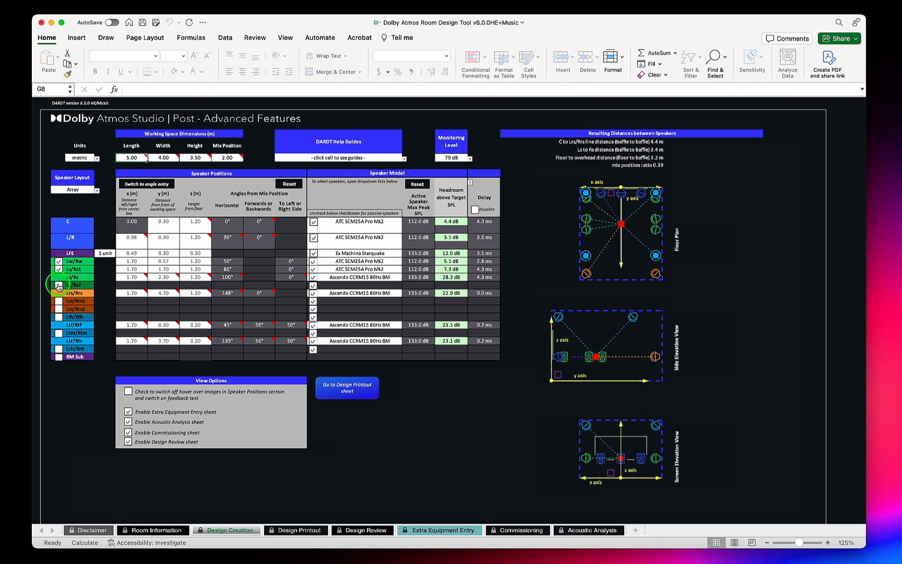
pyautogui.click(59, 285)
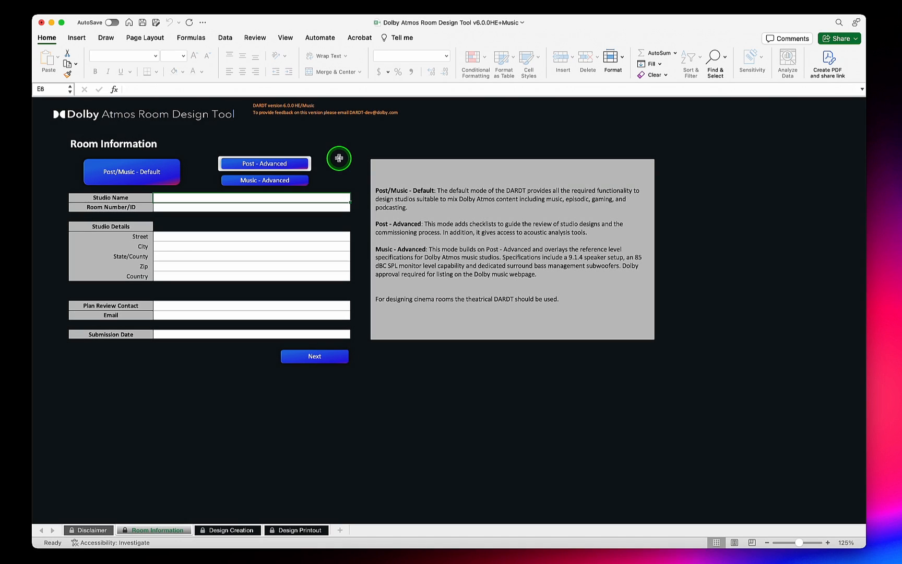
# - Choose Music - Advanced mode for the room and set the monitoring level on the Design Creation sheet to 85 dB
pyautogui.click(294, 182)
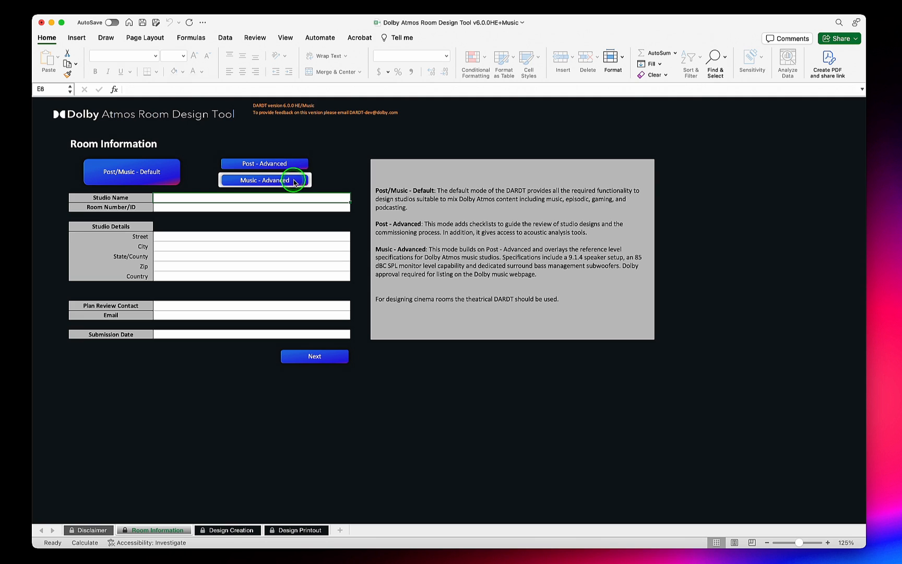
pyautogui.click(231, 530)
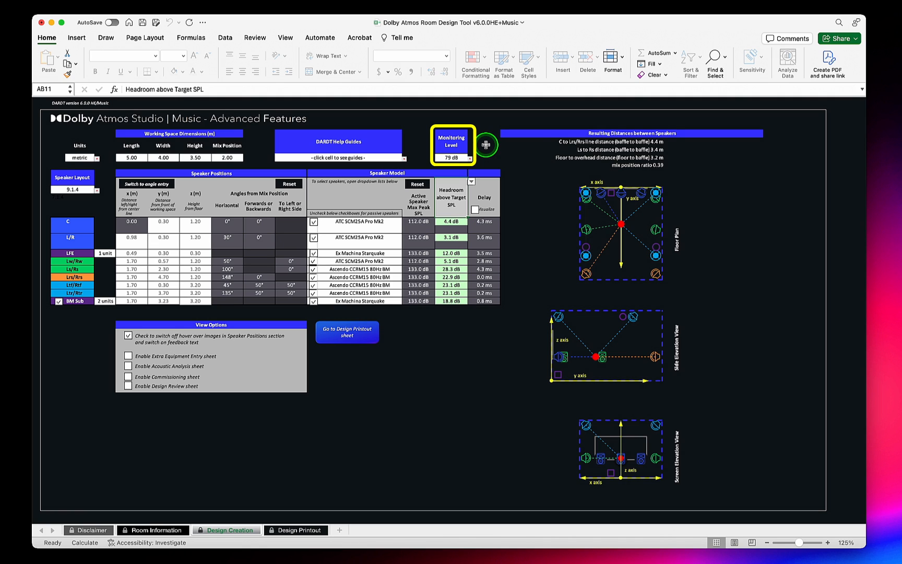
pyautogui.click(464, 157)
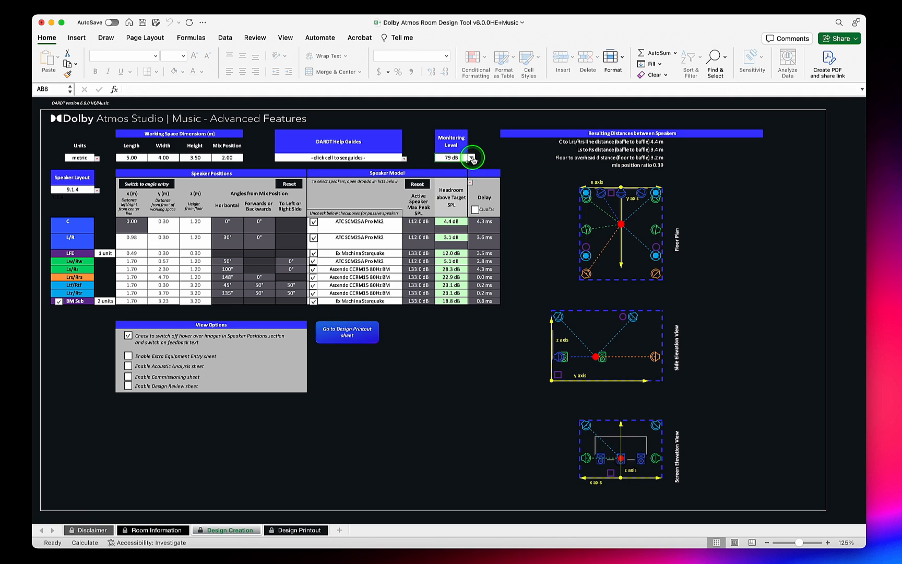
pyautogui.click(471, 157)
pyautogui.click(440, 224)
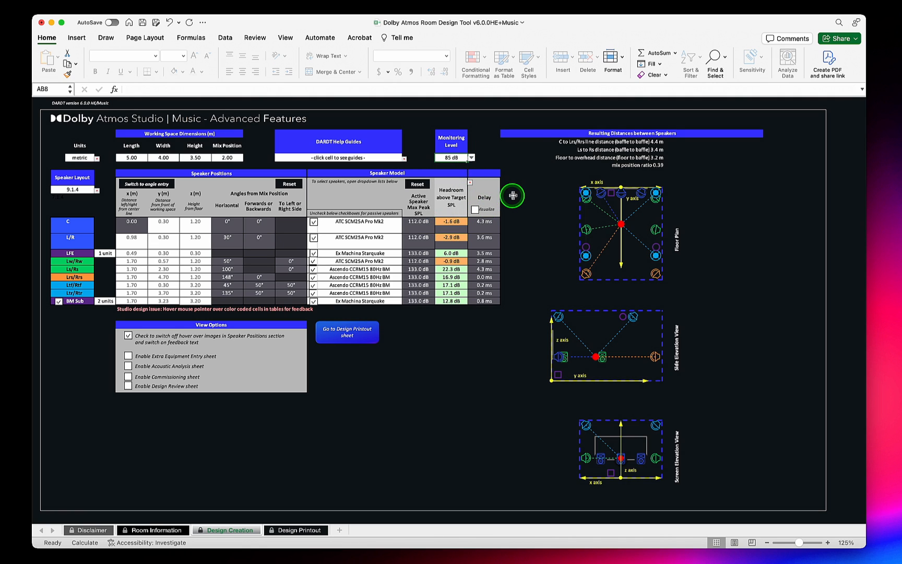
# - Switch the speaker model's headroom column to Max. SPL
pyautogui.click(470, 183)
pyautogui.click(472, 182)
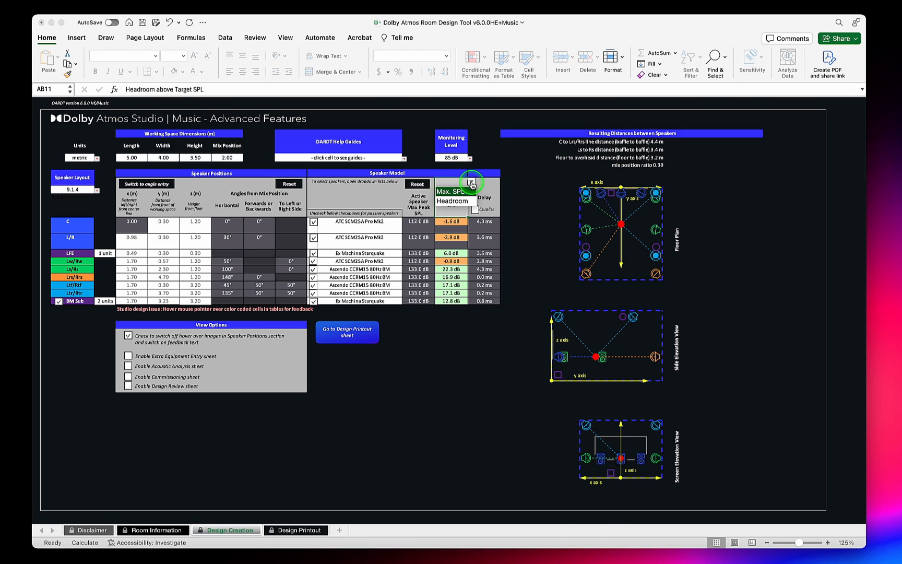
pyautogui.click(464, 191)
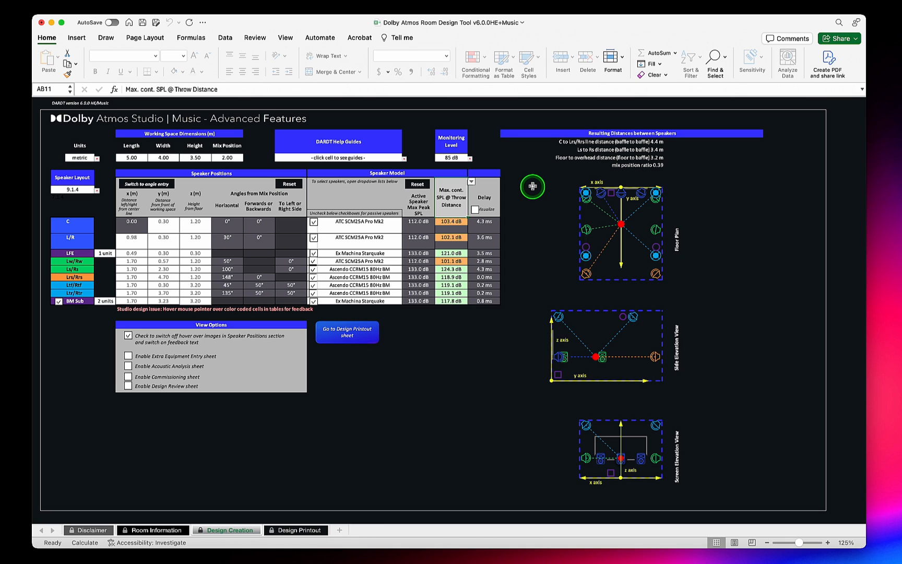
# - Set the height from floor of the Ls/Rs and Lrs/Rrs speakers to 1.3 m
pyautogui.click(195, 268)
pyautogui.write('1')
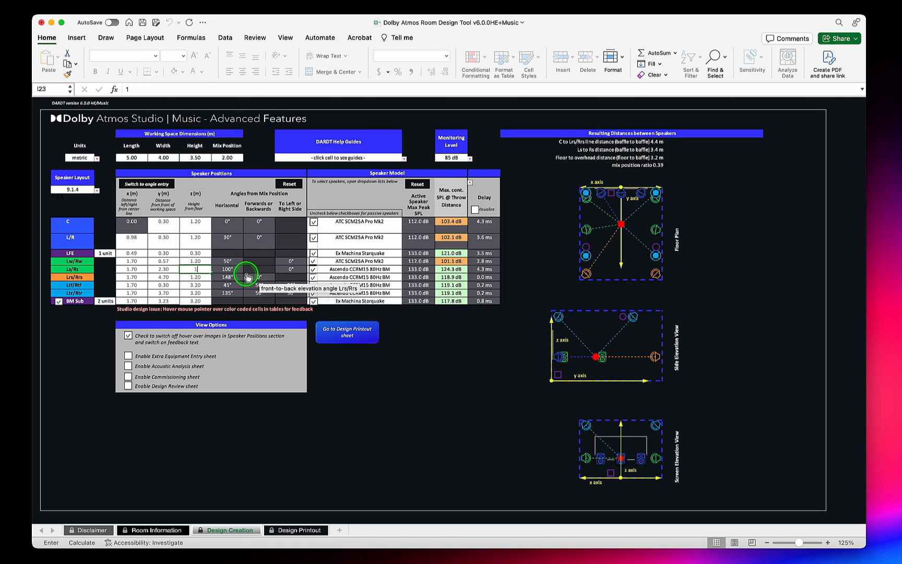
pyautogui.write('.3')
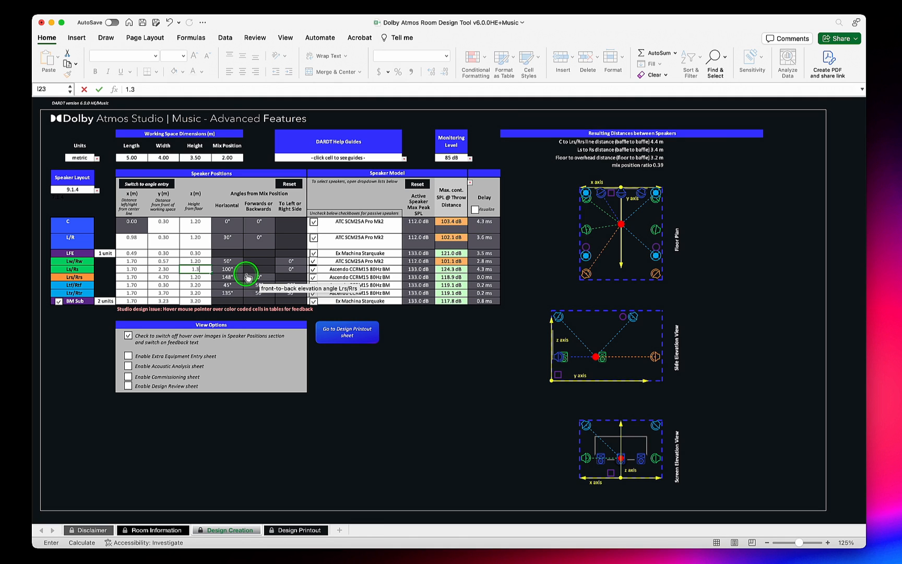
pyautogui.press('Return')
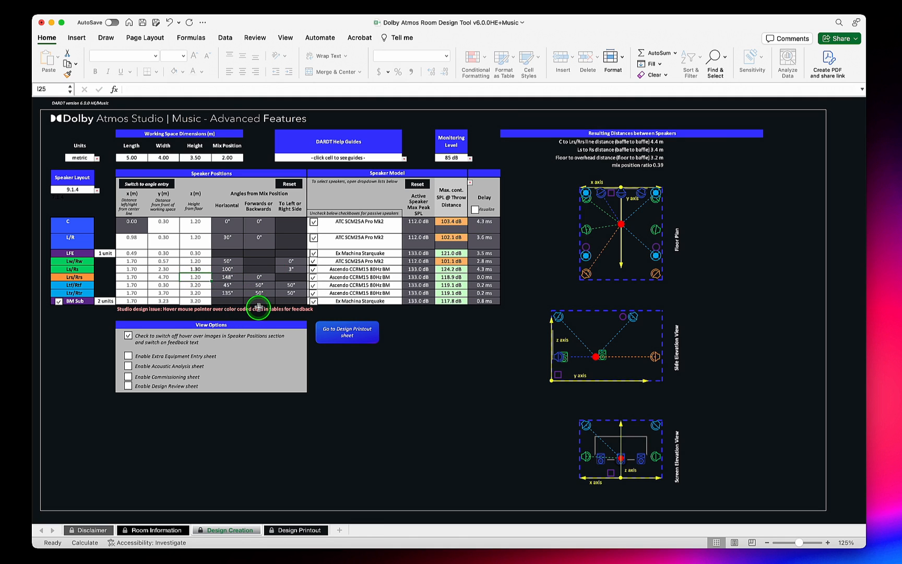
pyautogui.write('1.3')
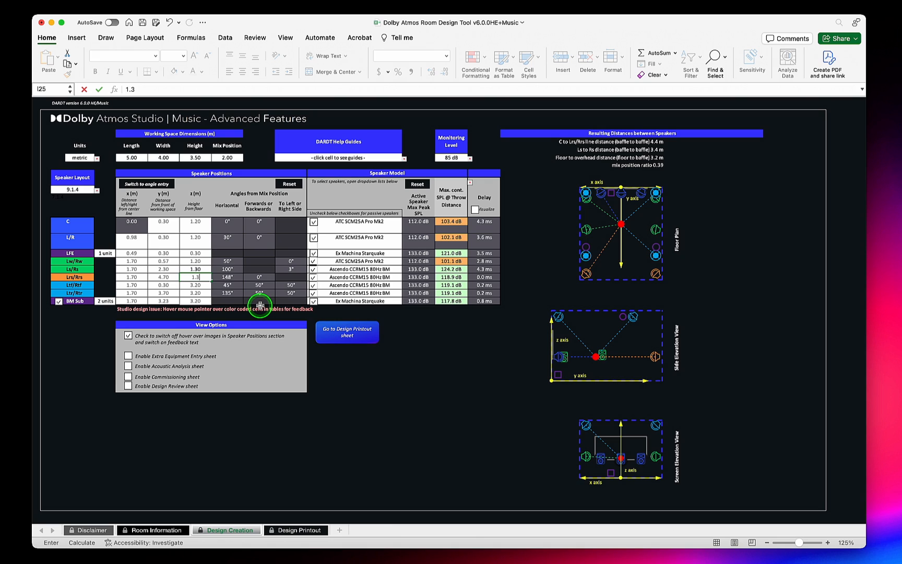
pyautogui.press('Tab')
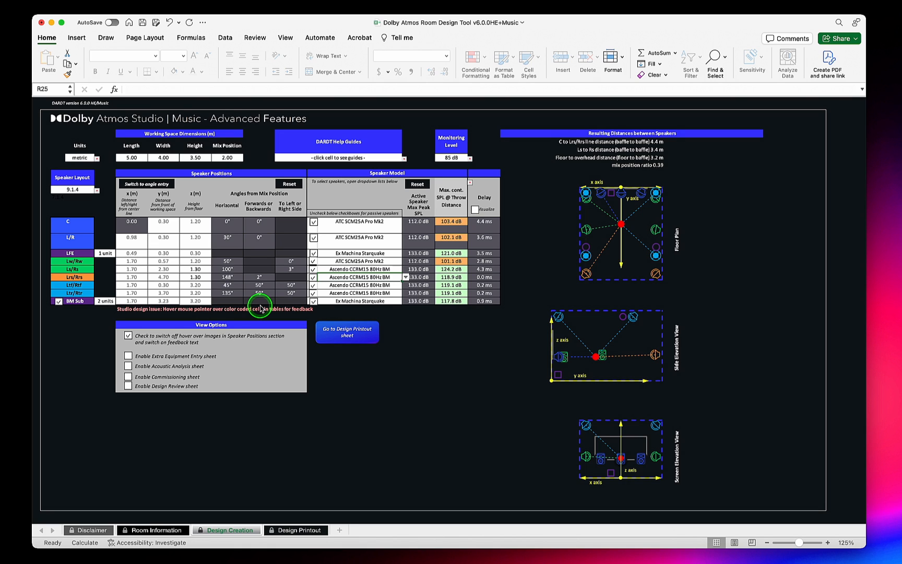
# - Switch the speaker positions to angle entry and set the C speaker's forwards or backwards angle to 25°
pyautogui.click(153, 187)
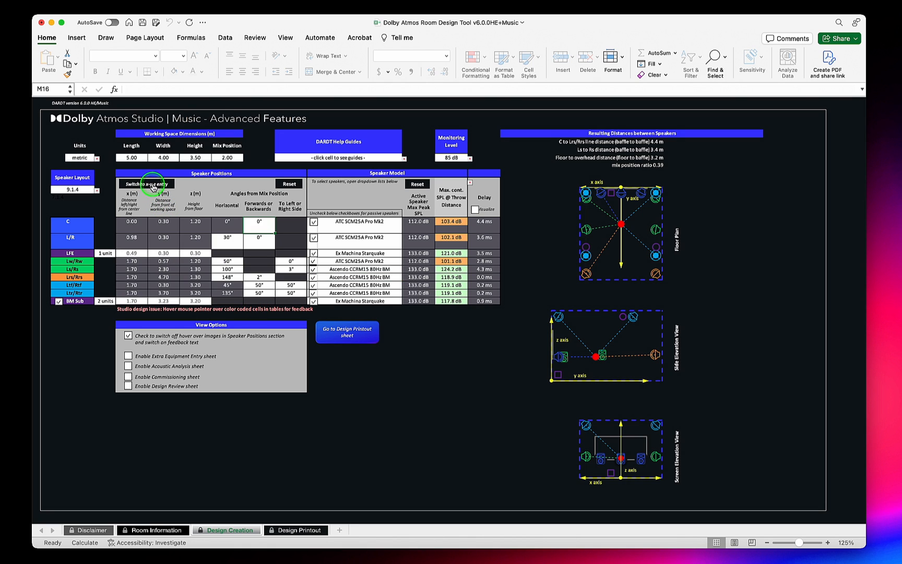
pyautogui.click(260, 223)
pyautogui.write('25')
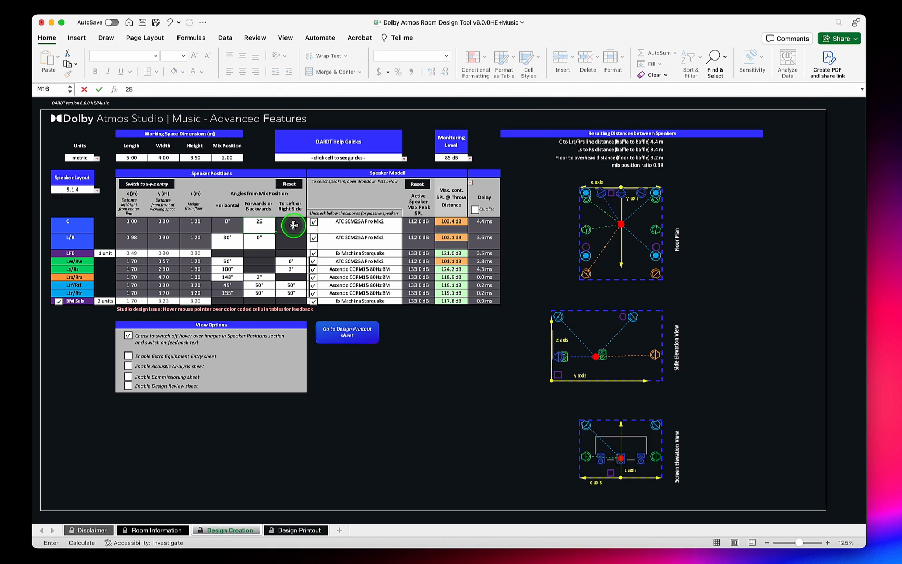
pyautogui.press('Tab')
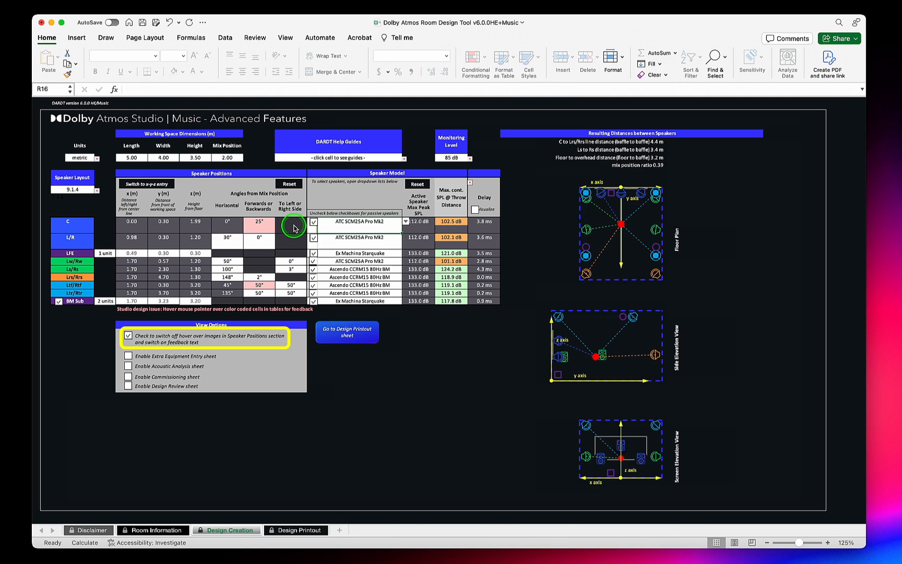
# - Turn on the Visualize option for the speaker delays
pyautogui.moveTo(271, 227)
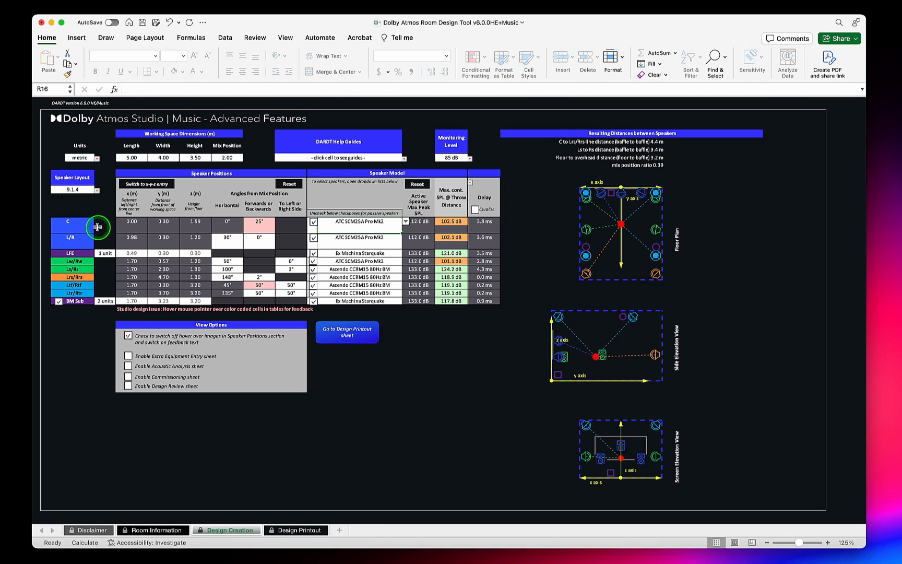
pyautogui.moveTo(68, 225)
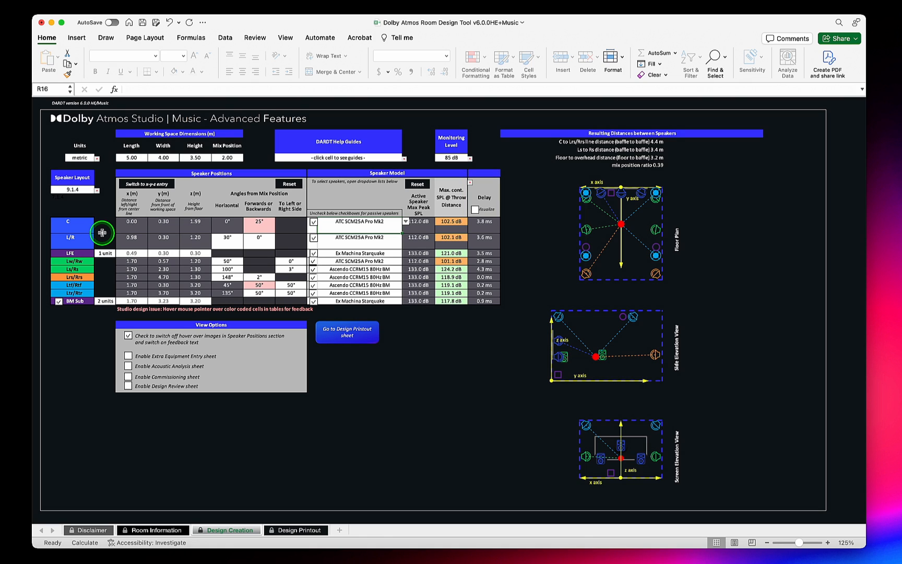
pyautogui.click(475, 210)
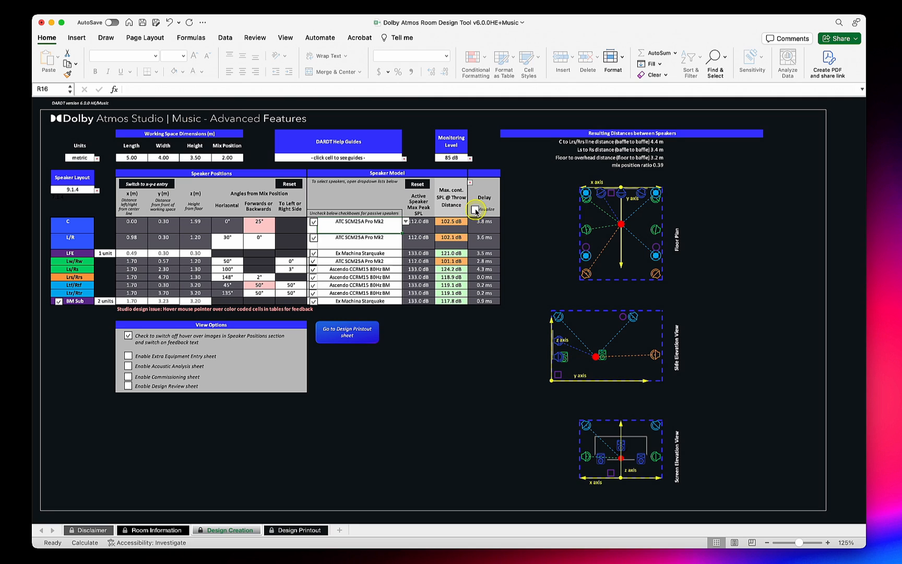